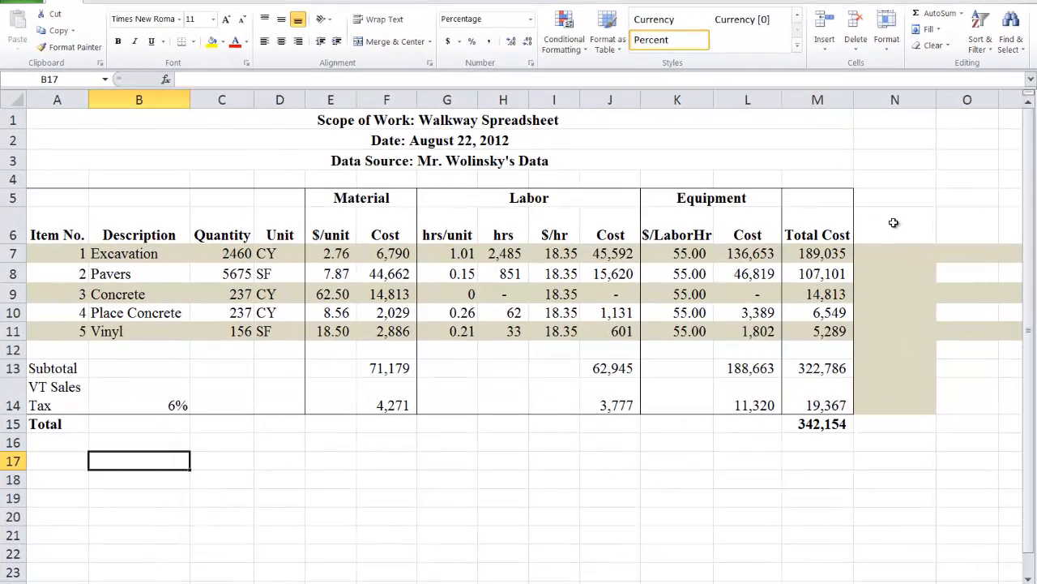
Enter the column heading Price in cell N6, beside Total Cost
{"action": "left_click", "coordinate": [856, 229]}
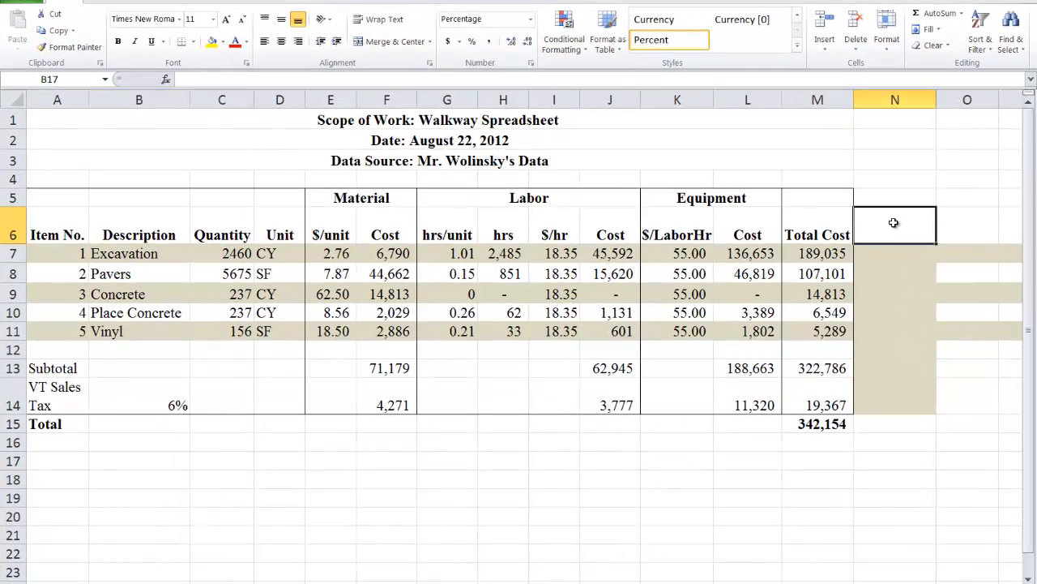
{"action": "type", "text": "Price"}
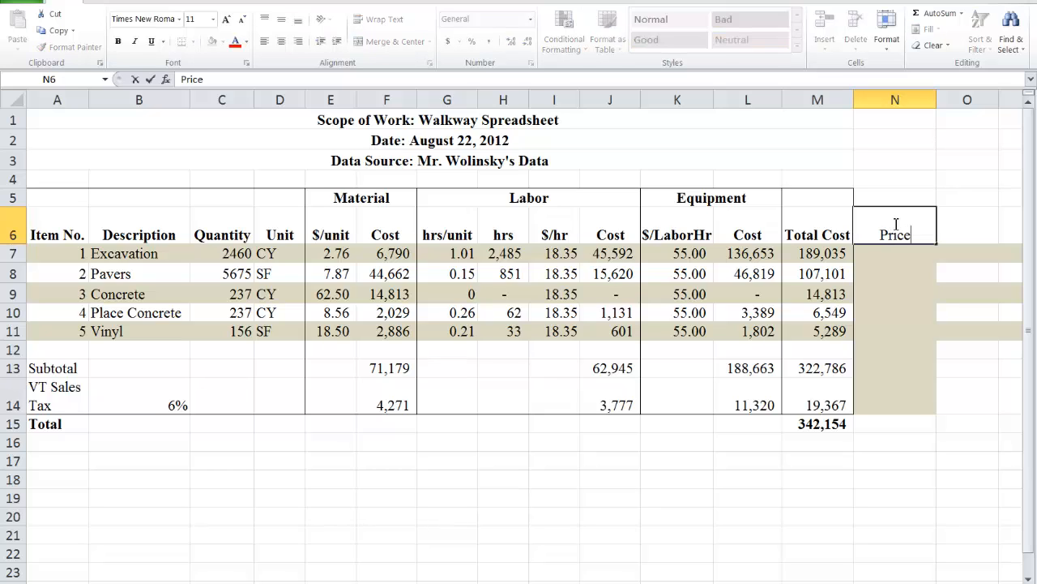
{"action": "key", "text": "Return"}
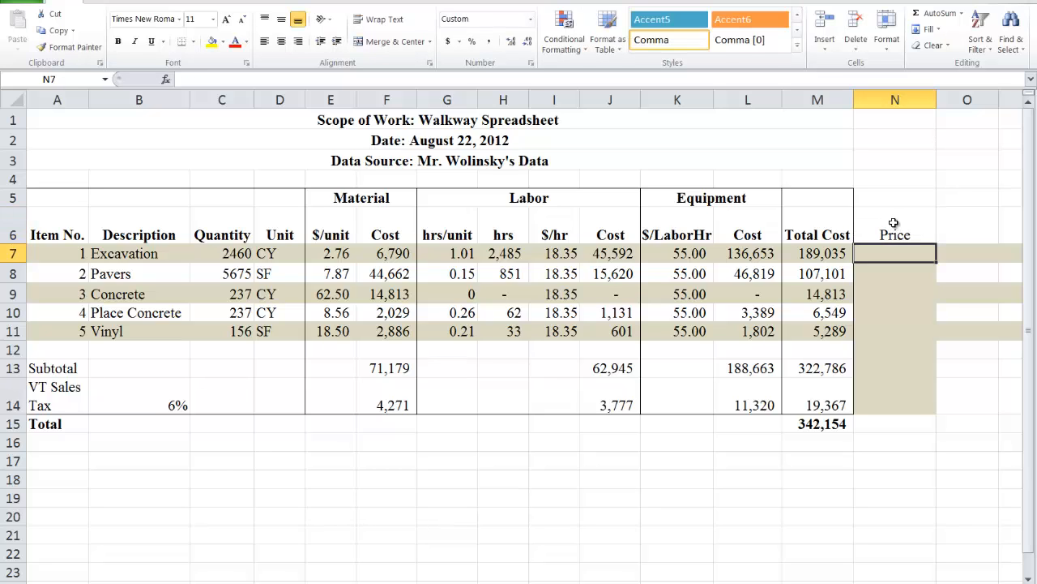
{"action": "left_click", "coordinate": [893, 223]}
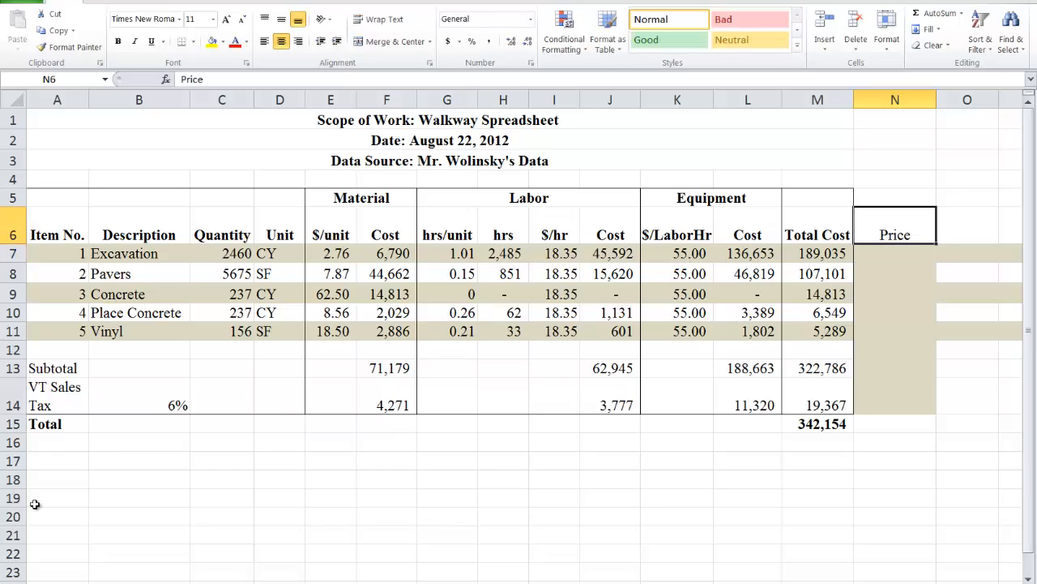
Add a Markup label in cell A17 and enter a markup rate of 10% beside it in B17
{"action": "left_click", "coordinate": [53, 464]}
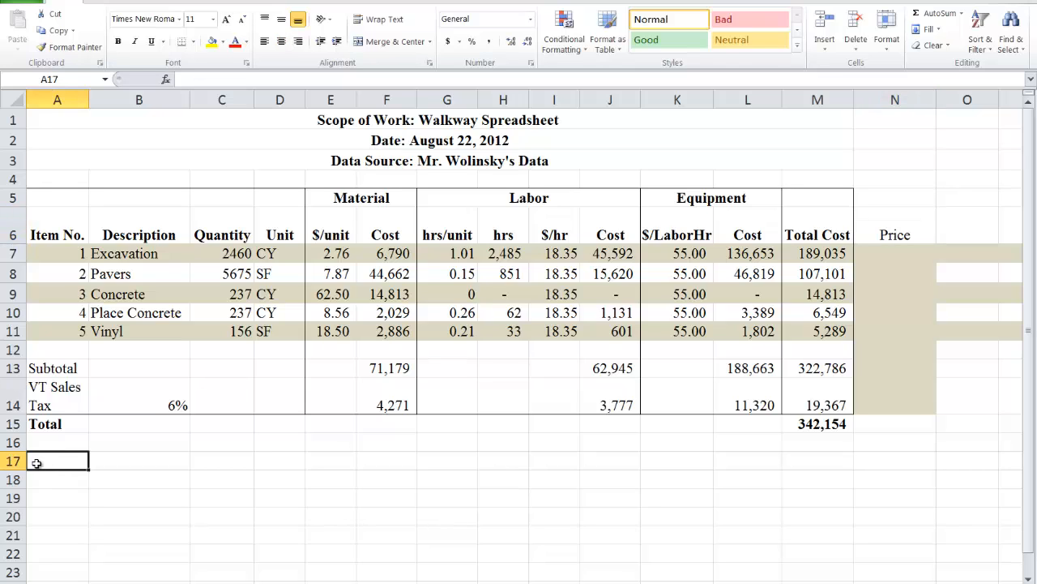
{"action": "type", "text": "Markup"}
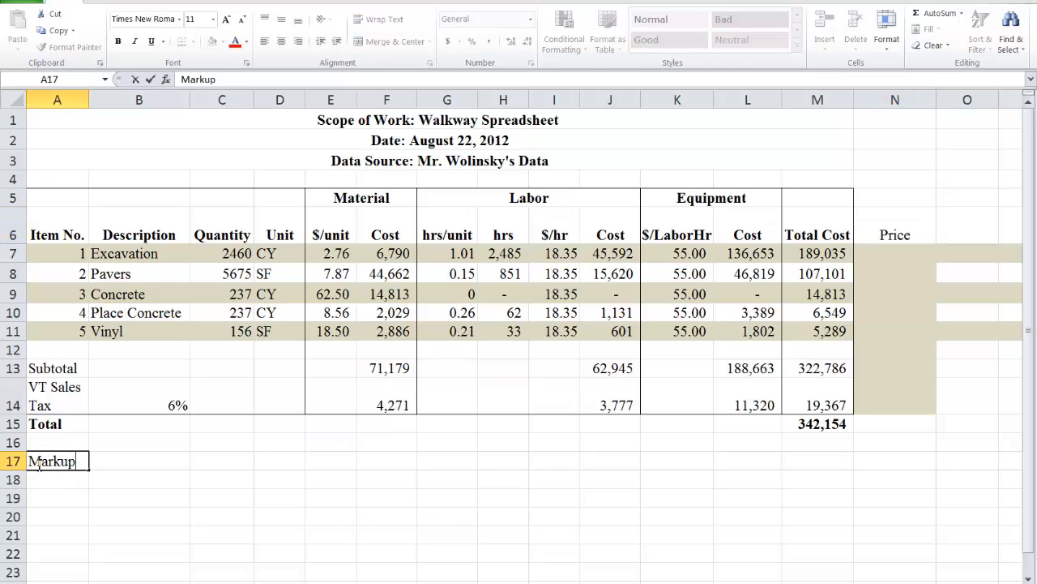
{"action": "key", "text": "Tab"}
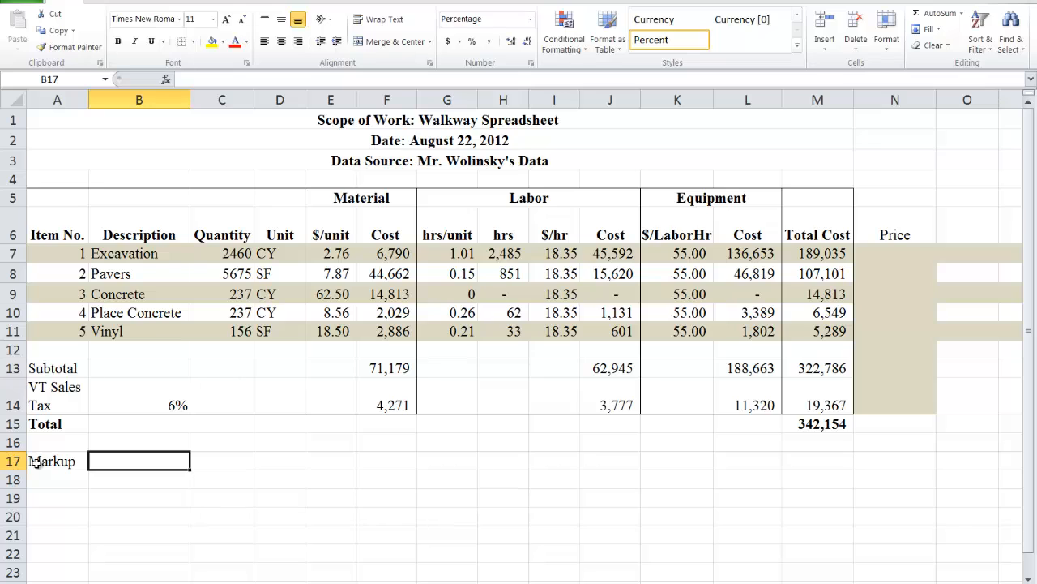
{"action": "type", "text": ".1"}
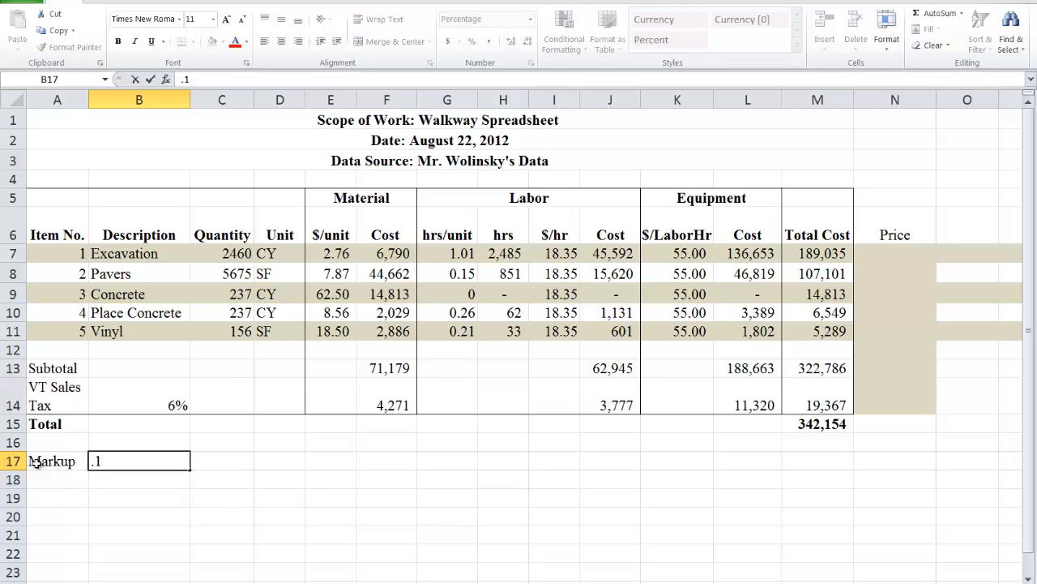
{"action": "key", "text": "Return"}
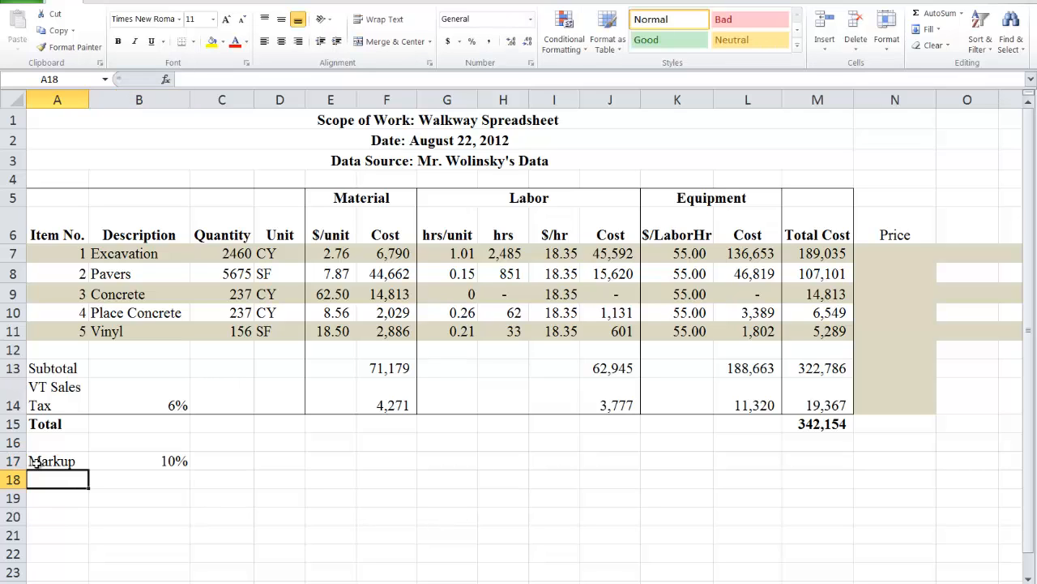
{"action": "left_click", "coordinate": [130, 460]}
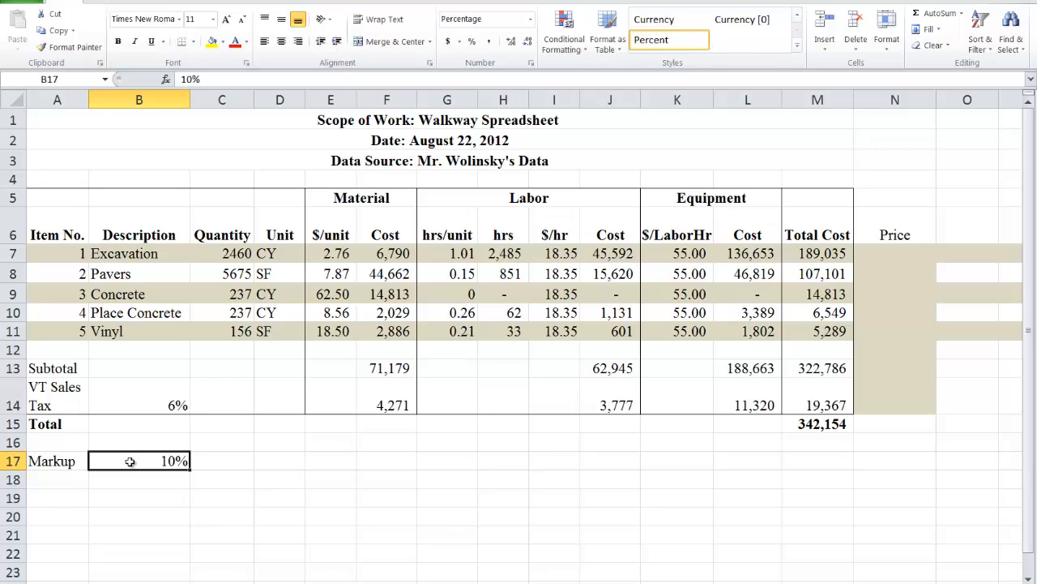
Calculate the Excavation price in N7 with the formula =M7*(1+B17)
{"action": "left_click", "coordinate": [898, 256]}
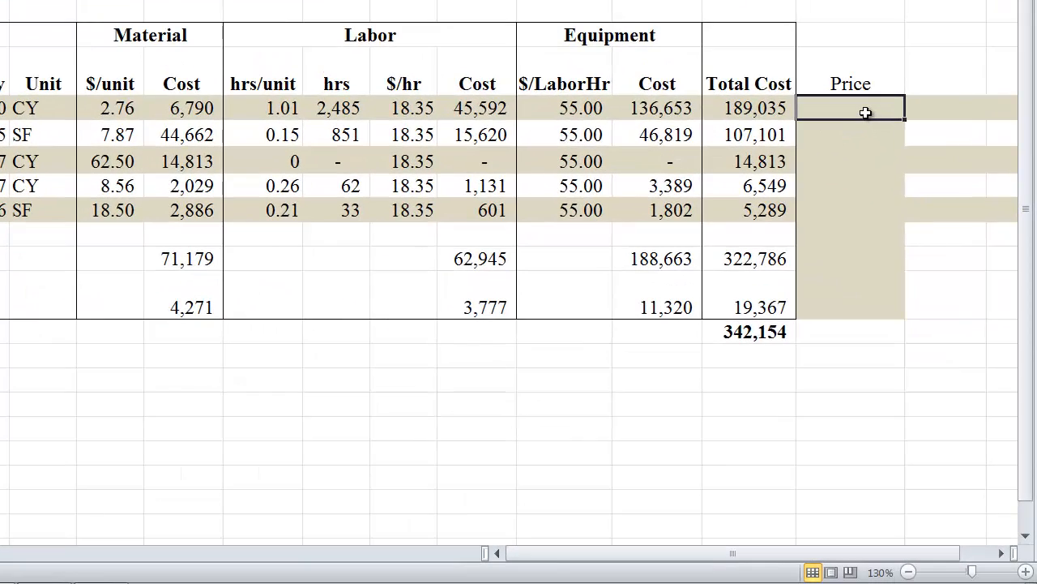
{"action": "type", "text": "="}
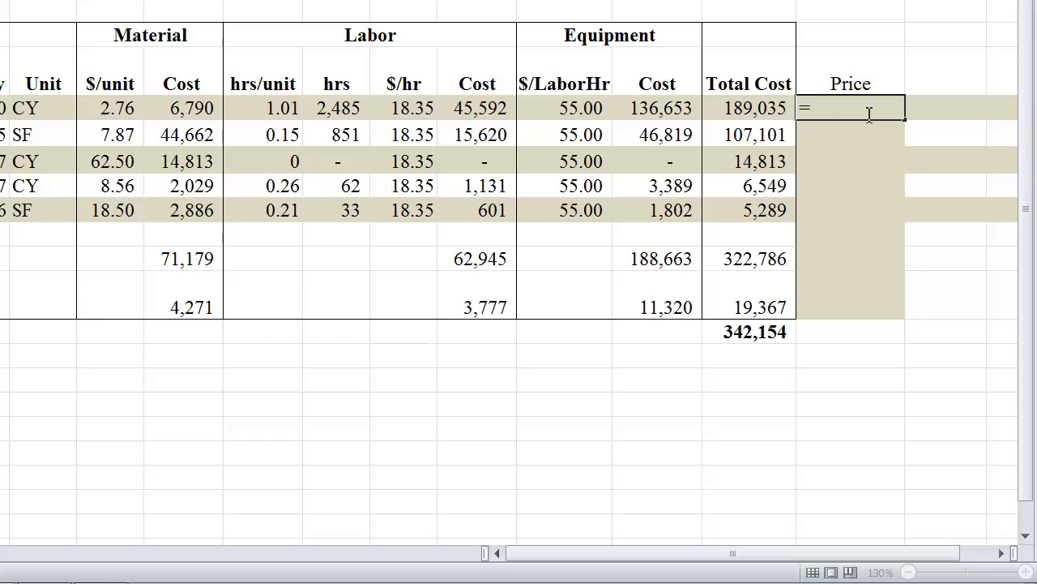
{"action": "left_click", "coordinate": [752, 108]}
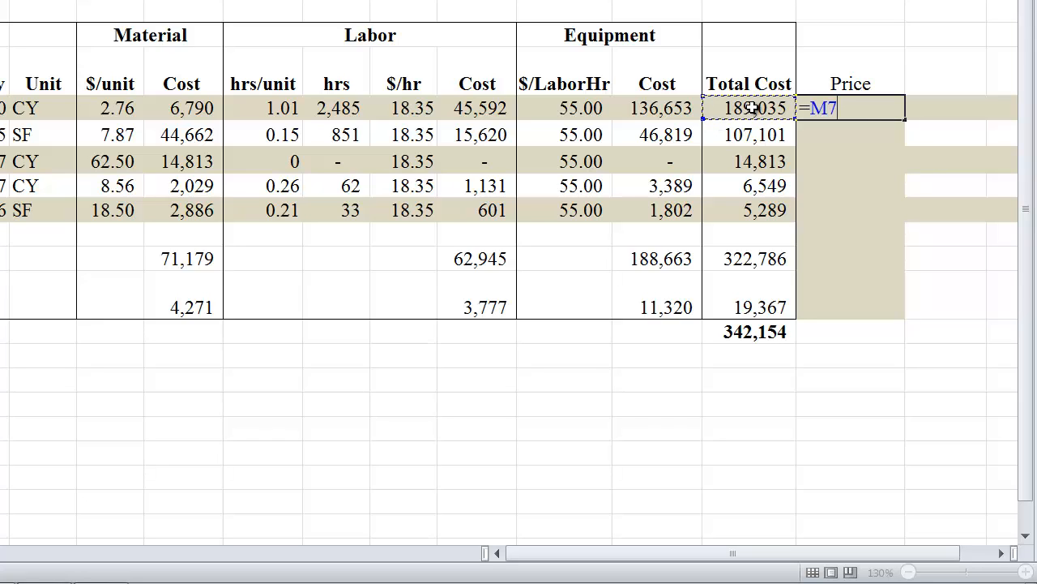
{"action": "type", "text": "*(1+"}
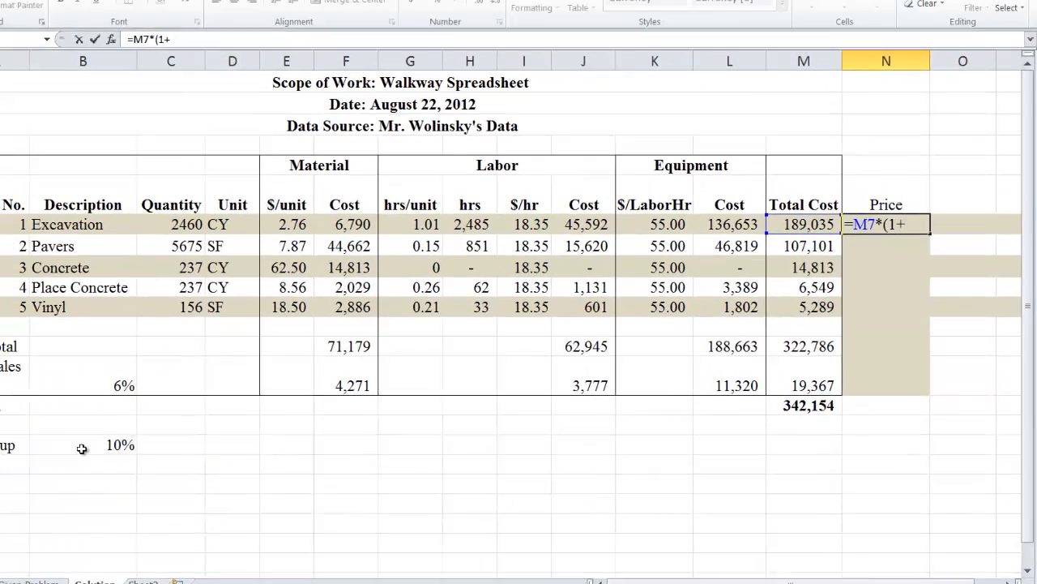
{"action": "left_click", "coordinate": [82, 448]}
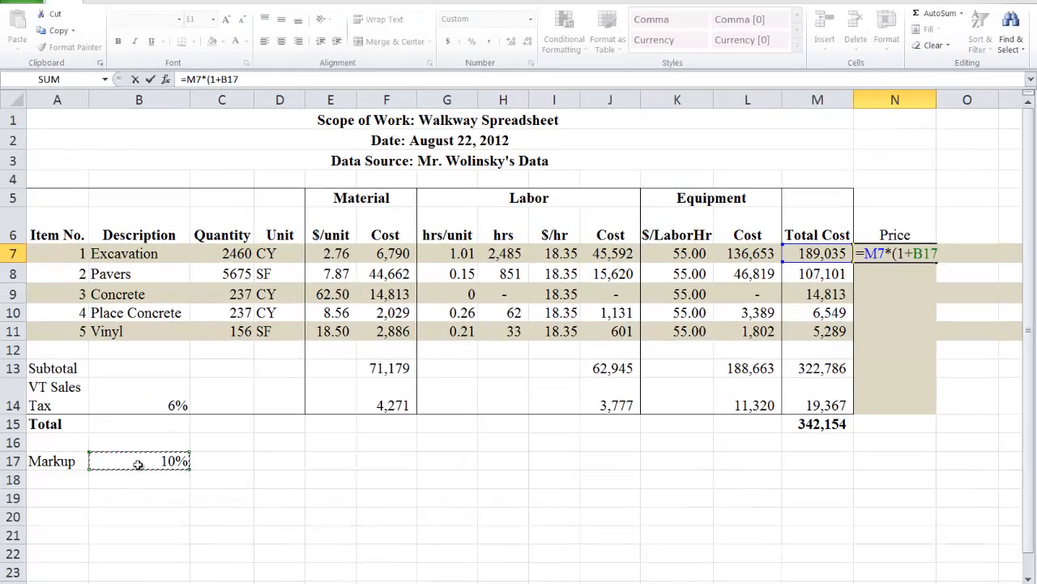
{"action": "type", "text": ")"}
{"action": "key", "text": "Return"}
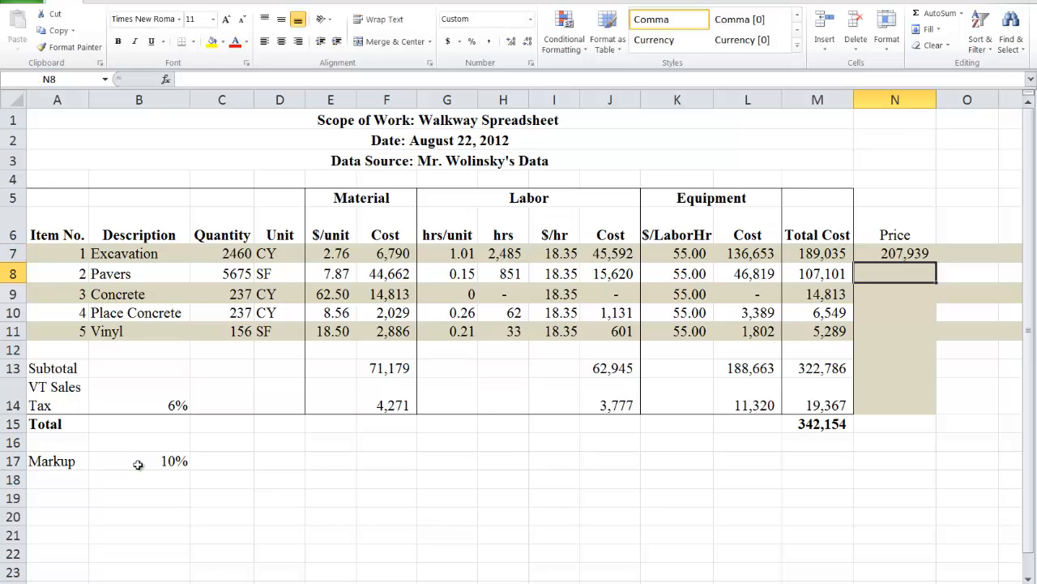
Try to fill the Excavation price formula down to N11 and inspect the copied formulas for Pavers and Concrete
{"action": "left_click", "coordinate": [868, 255]}
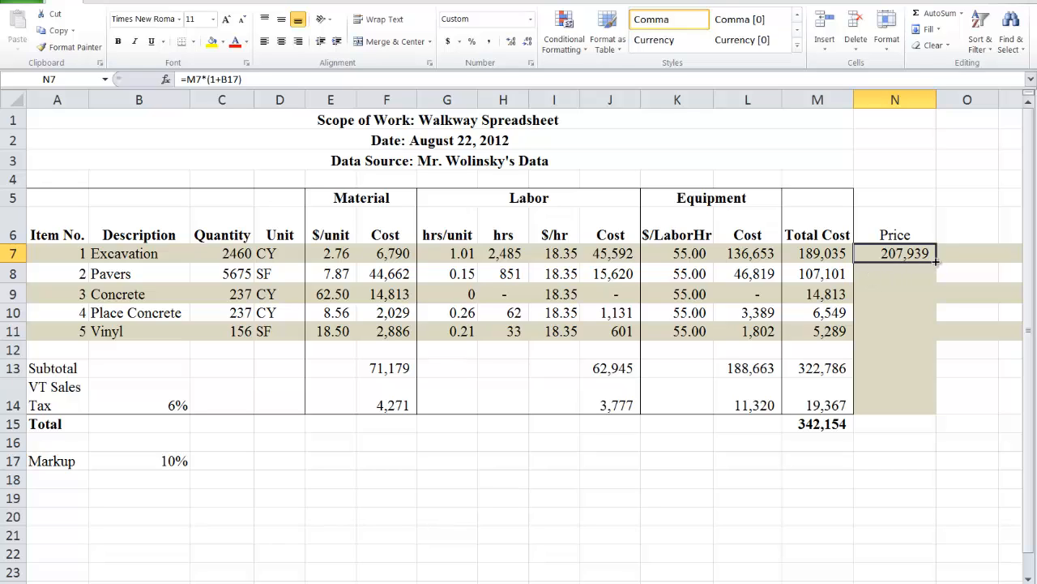
{"action": "left_click_drag", "start_coordinate": [936, 261], "coordinate": [933, 332]}
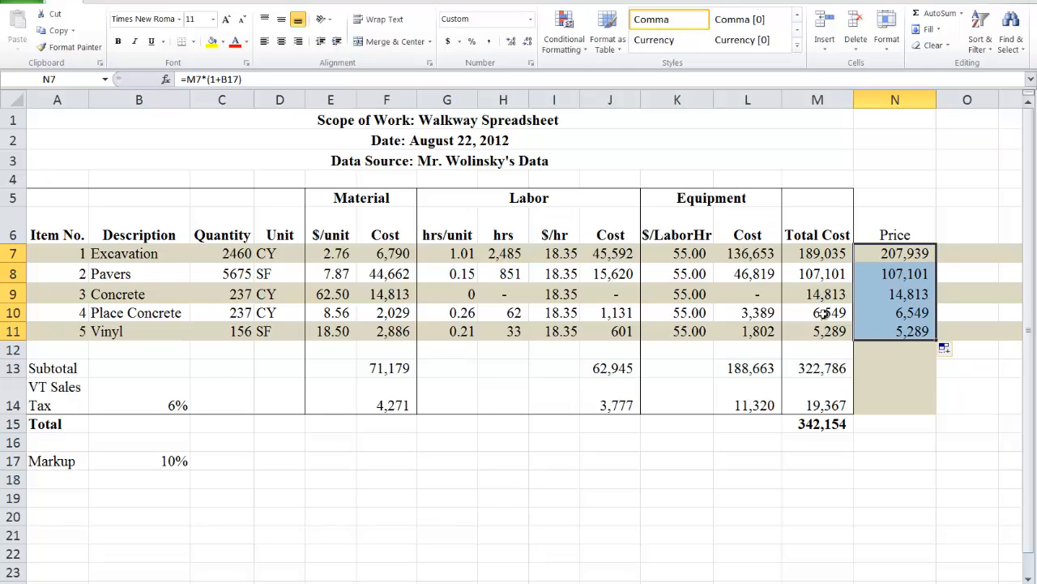
{"action": "left_click", "coordinate": [875, 274]}
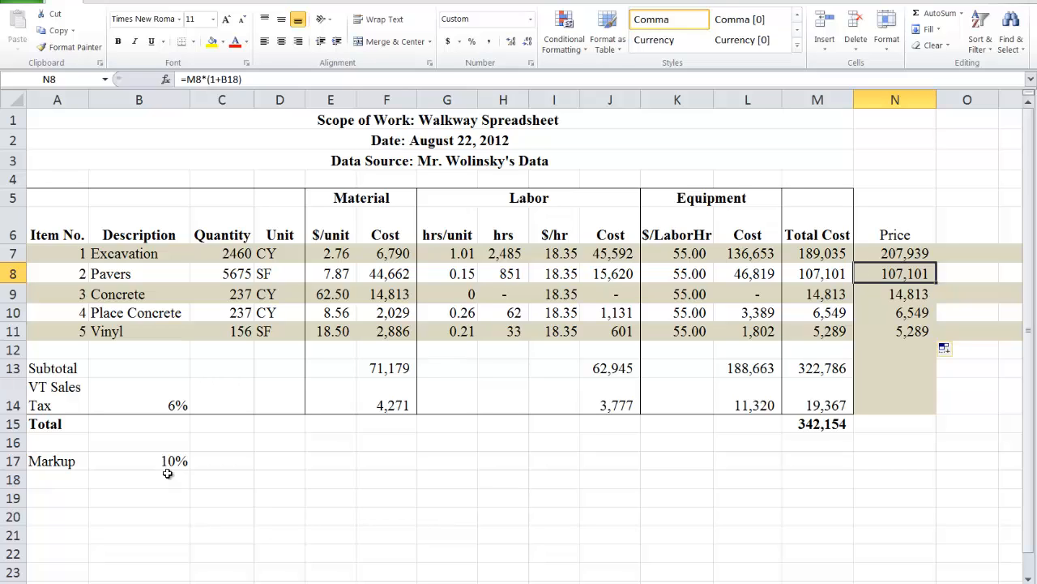
{"action": "left_click", "coordinate": [902, 297]}
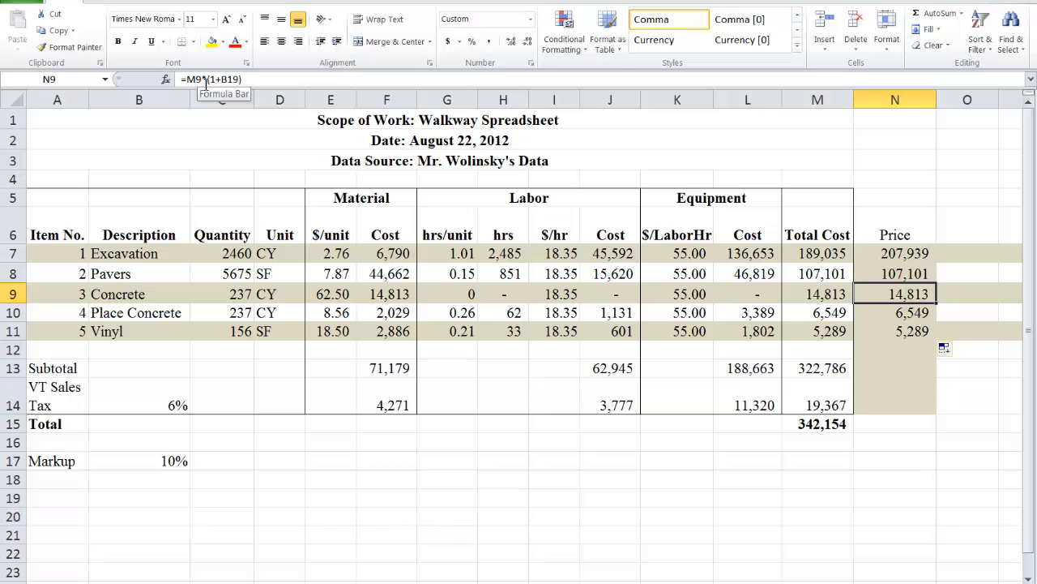
Change the Excavation price formula to =M7*(1+B$17) and fill it down through the Vinyl row, N11
{"action": "left_click", "coordinate": [900, 254]}
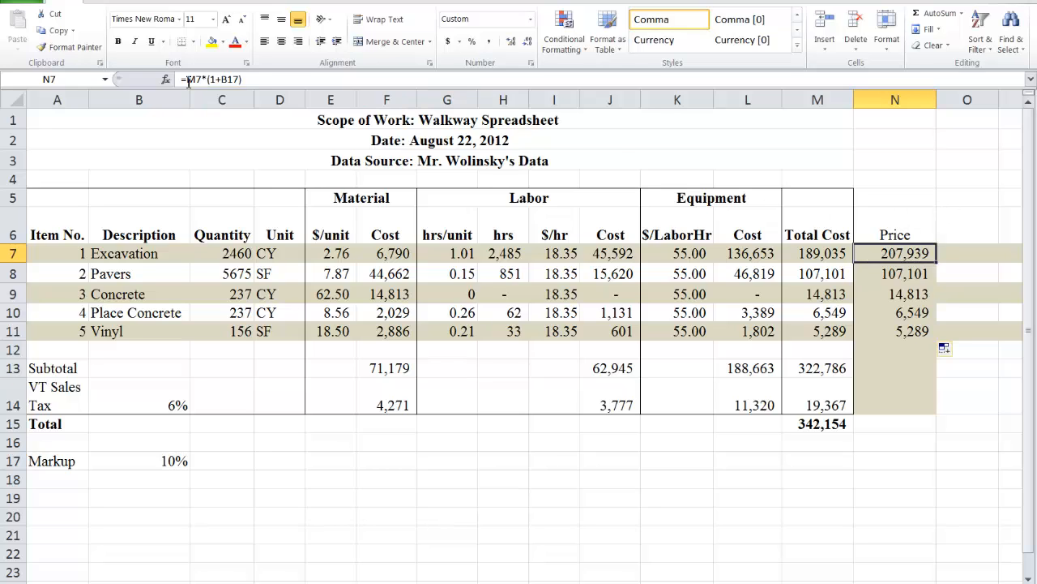
{"action": "left_click", "coordinate": [223, 79]}
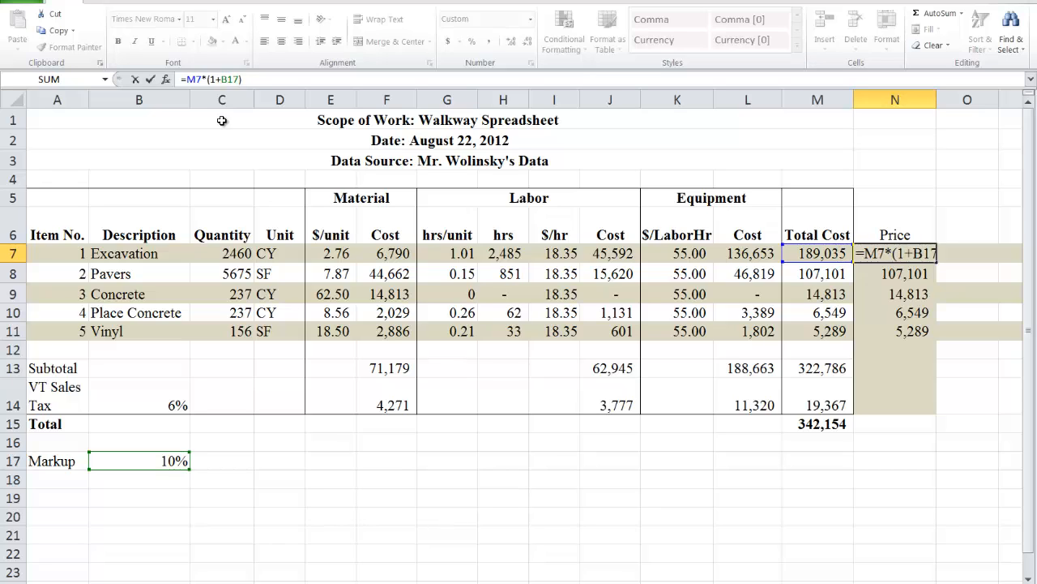
{"action": "type", "text": "$"}
{"action": "key", "text": "Return"}
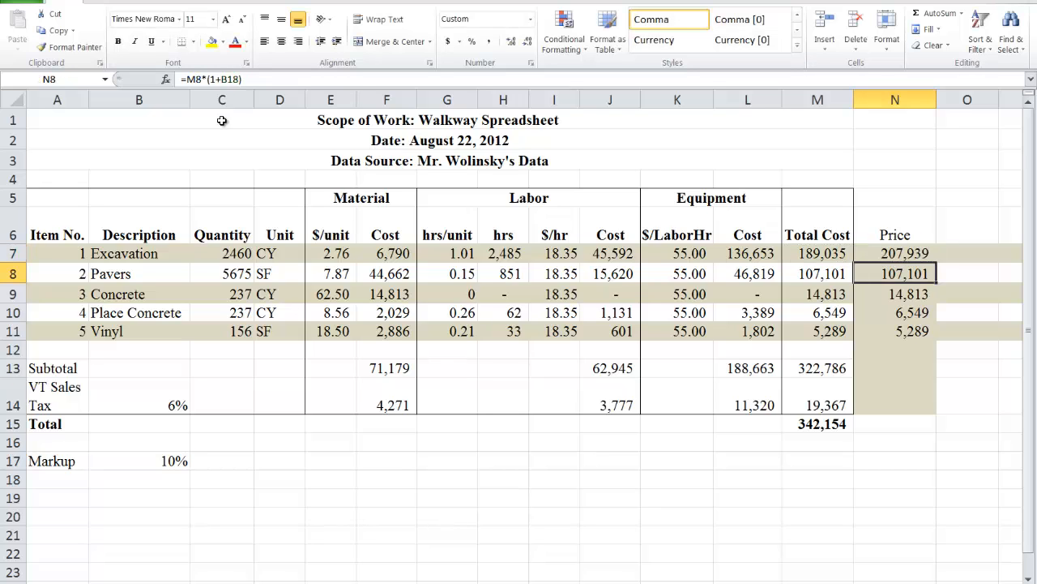
{"action": "left_click", "coordinate": [927, 253]}
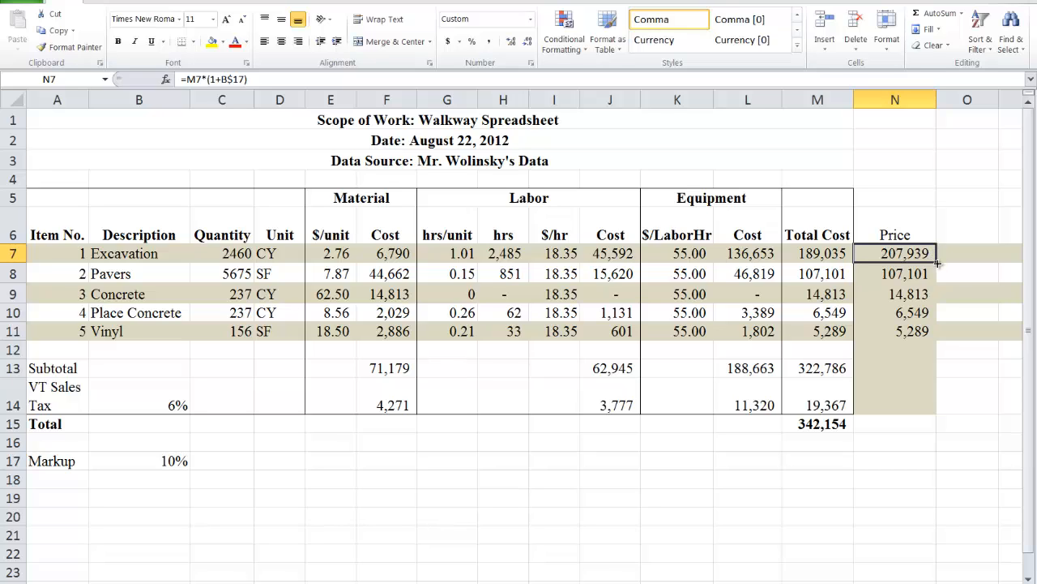
{"action": "left_click_drag", "start_coordinate": [936, 263], "coordinate": [931, 336]}
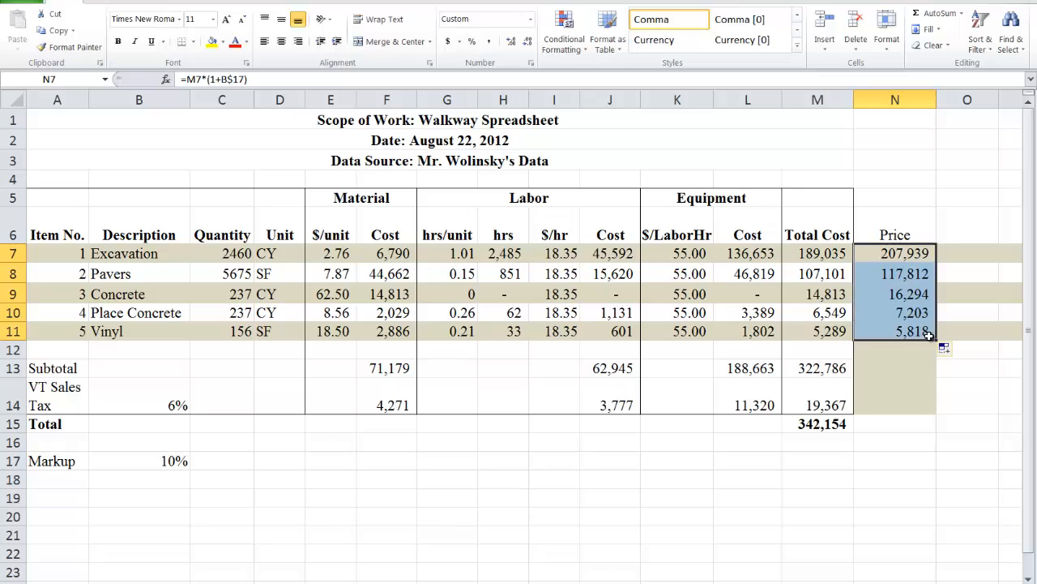
Examine the filled price formulas in N7 to N11, checking their markup references and comparing the Pavers price with its total cost
{"action": "left_click", "coordinate": [906, 282]}
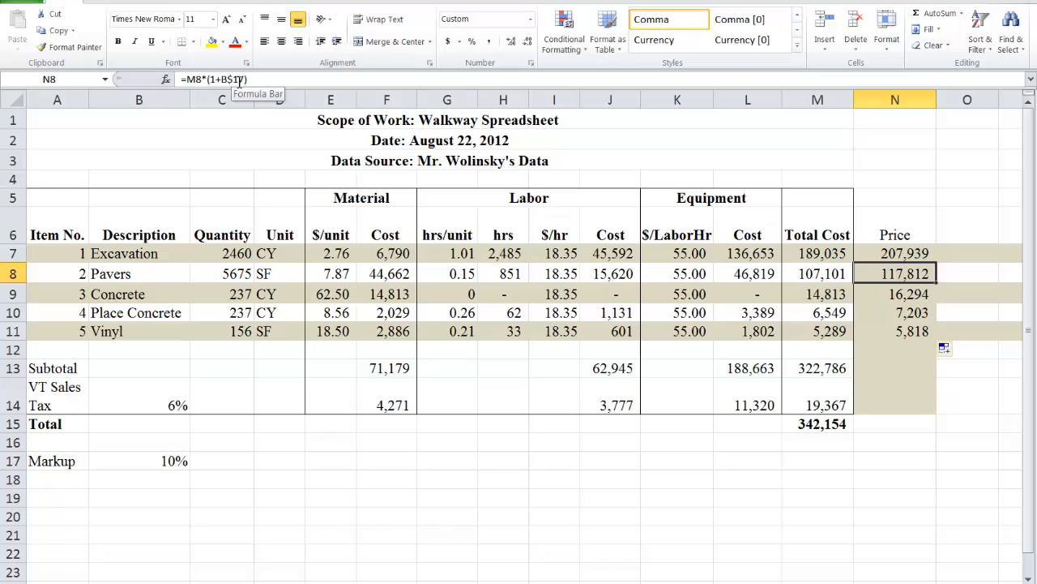
{"action": "left_click", "coordinate": [895, 294]}
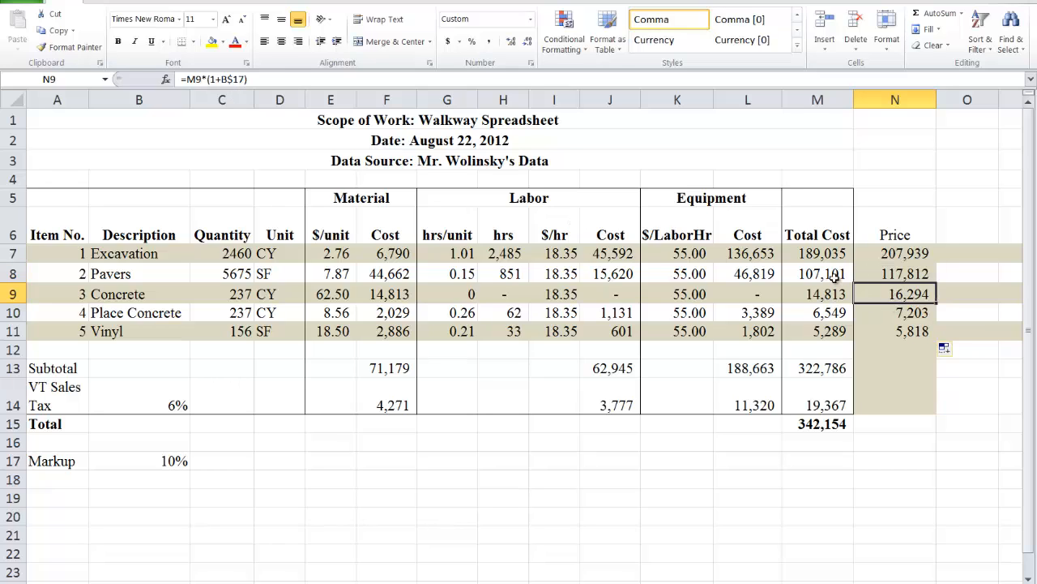
{"action": "left_click", "coordinate": [834, 275]}
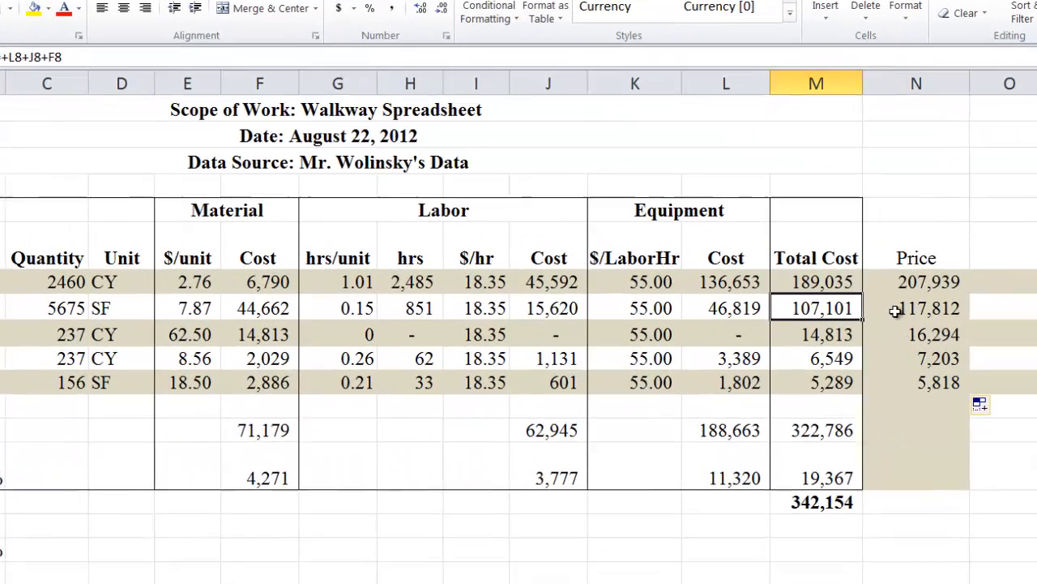
{"action": "left_click", "coordinate": [895, 311]}
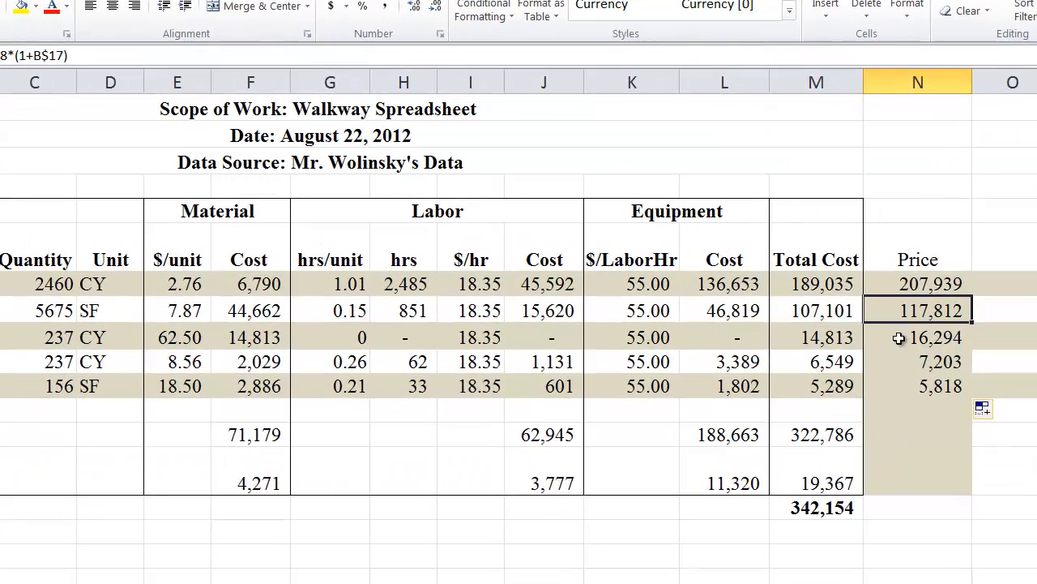
{"action": "left_click", "coordinate": [901, 388]}
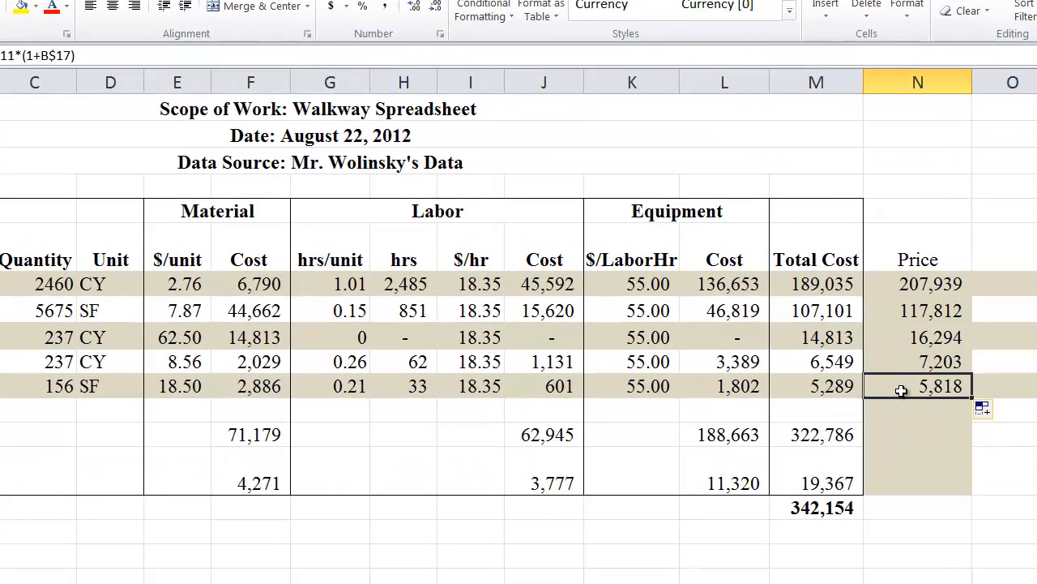
{"action": "left_click", "coordinate": [903, 311]}
{"action": "left_click", "coordinate": [905, 288]}
{"action": "left_click", "coordinate": [906, 340]}
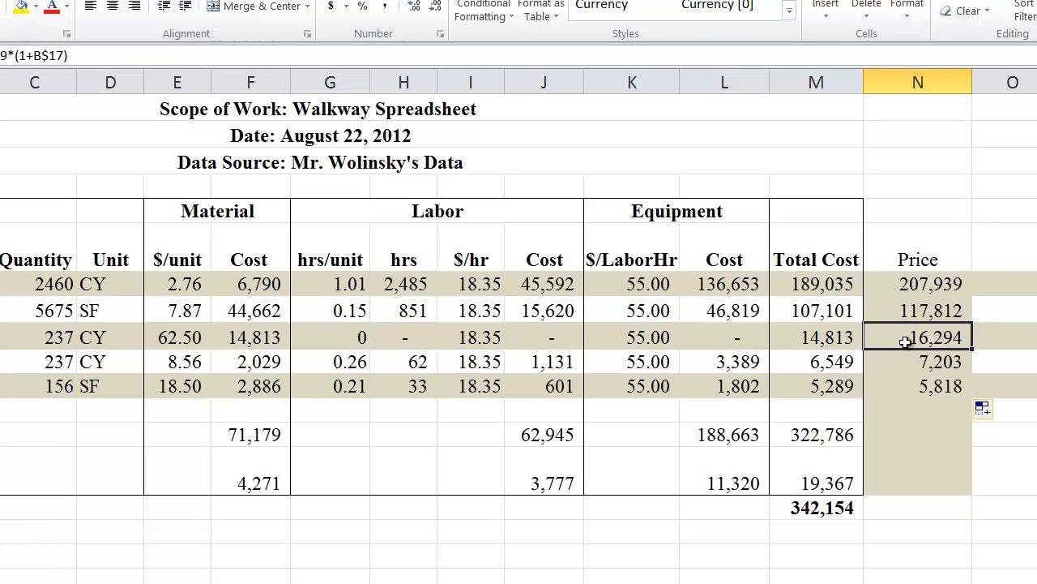
{"action": "left_click", "coordinate": [908, 362]}
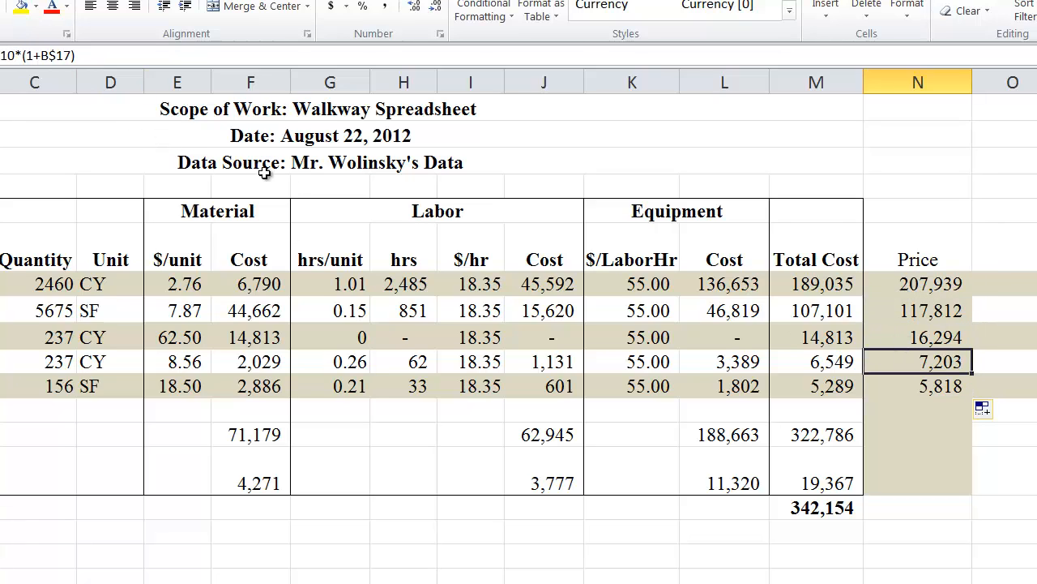
Cycle the markup reference in the Place Concrete price formula (N10) through its absolute and relative forms, ending on B$17
{"action": "left_click", "coordinate": [58, 58]}
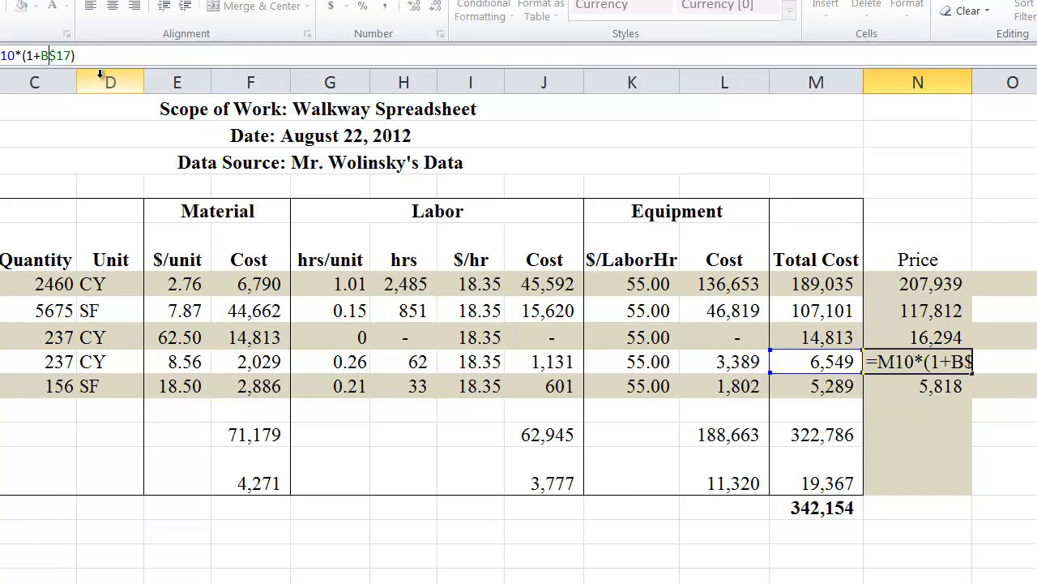
{"action": "key", "text": "F4"}
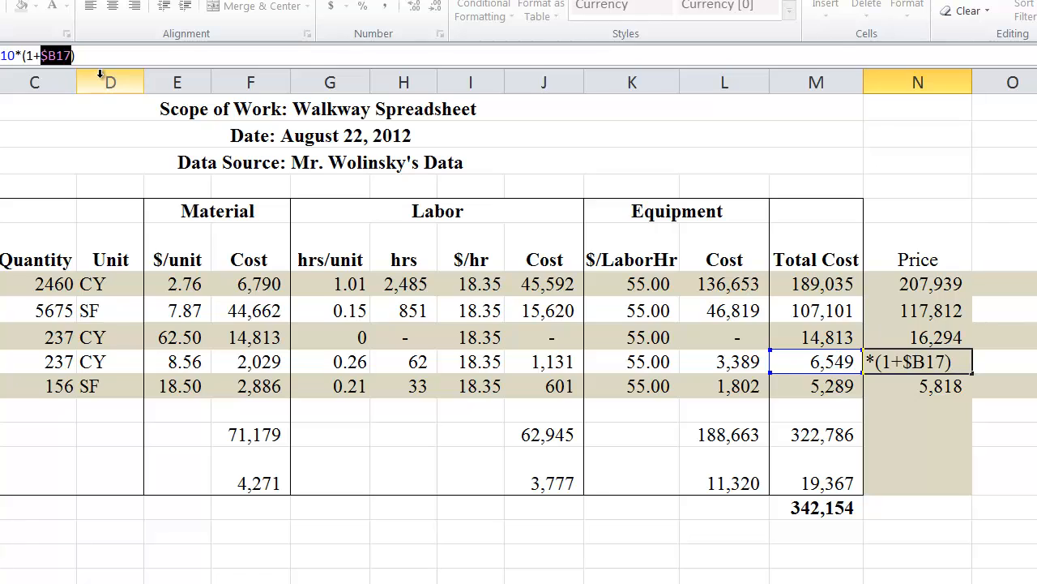
{"action": "key", "text": "F4"}
{"action": "key", "text": "F4"}
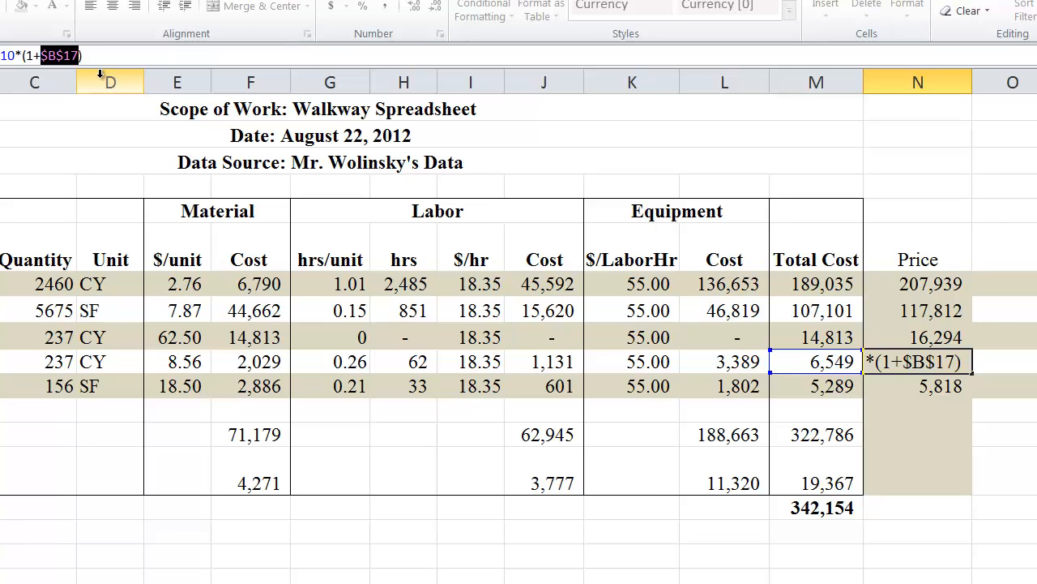
{"action": "key", "text": "F4"}
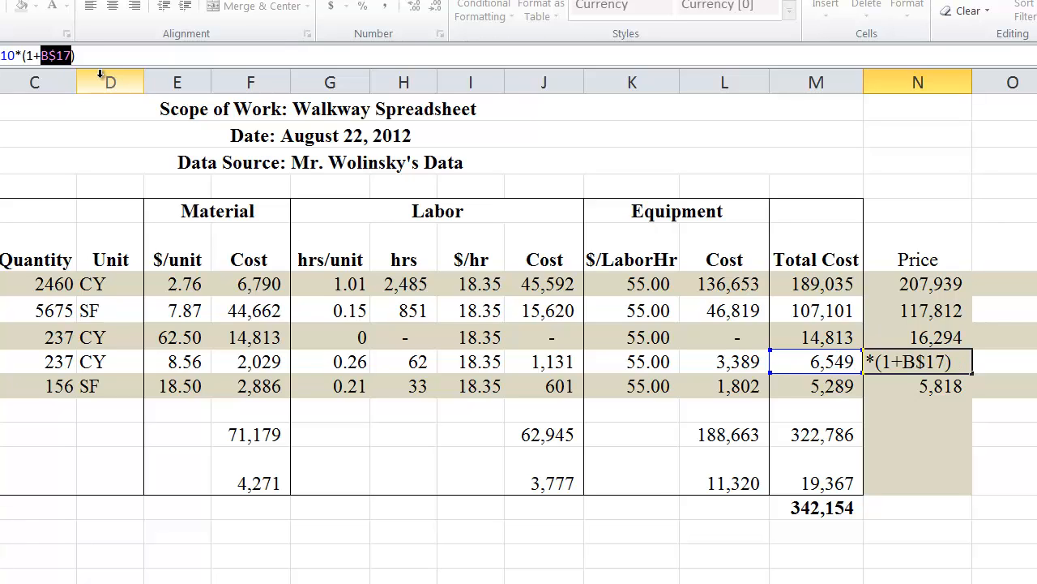
{"action": "key", "text": "F4"}
{"action": "key", "text": "F4"}
{"action": "key", "text": "F4"}
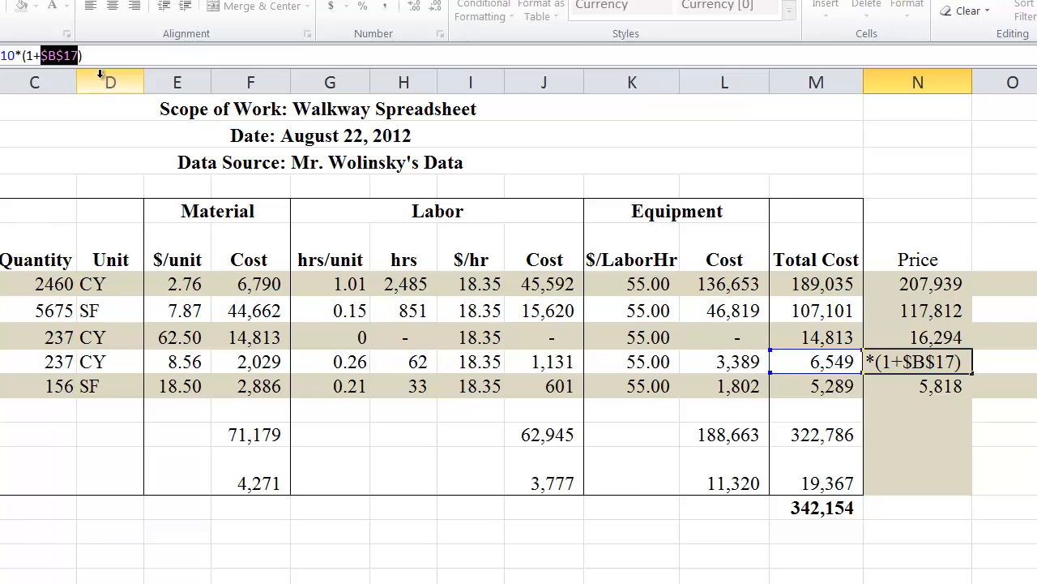
{"action": "key", "text": "F4"}
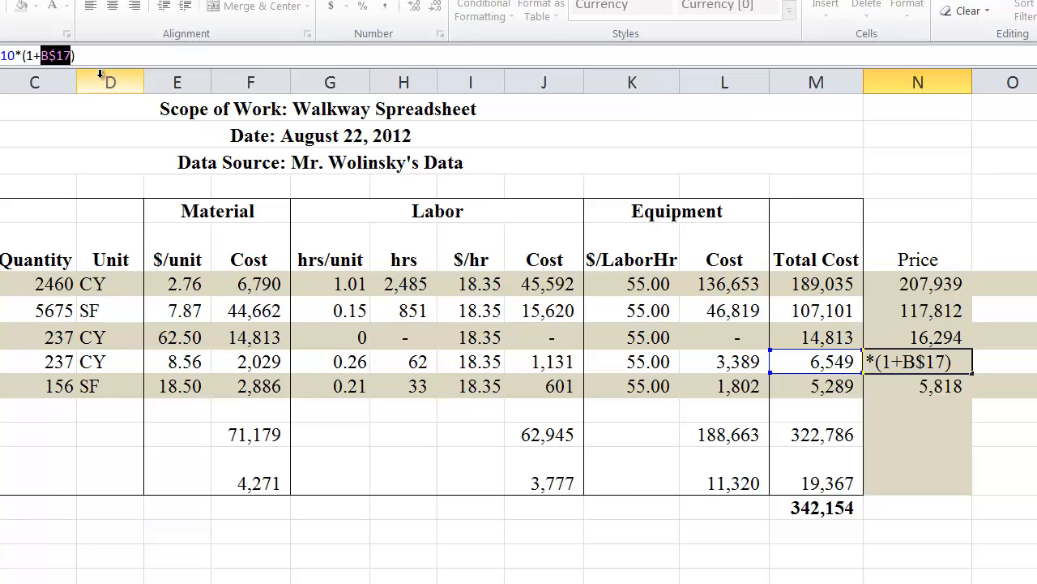
{"action": "key", "text": "Return"}
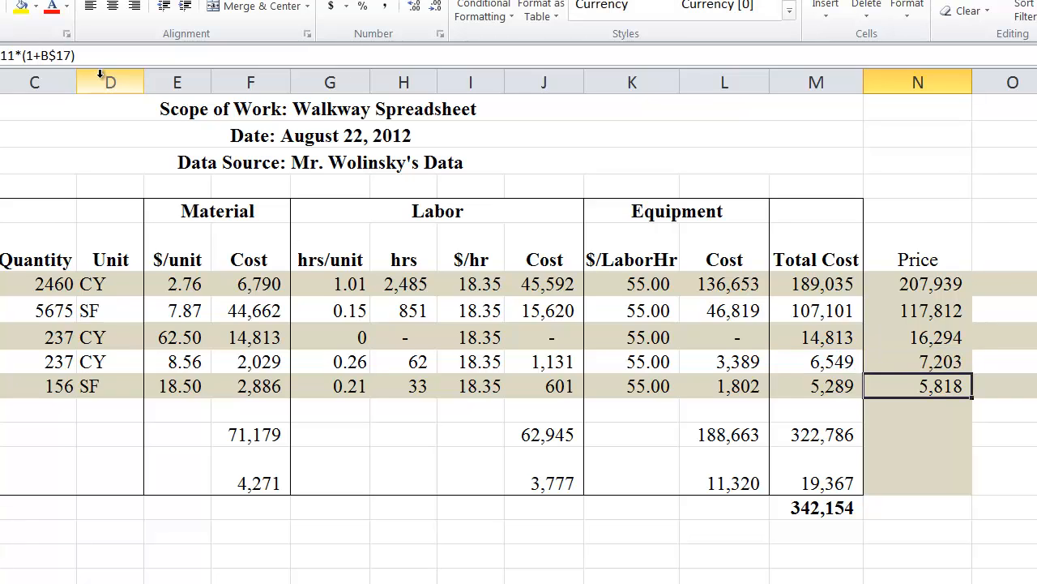
Copy the Excavation price formula from N7 into the adjacent cell O7
{"action": "key", "text": "Up"}
{"action": "key", "text": "Up"}
{"action": "key", "text": "Up"}
{"action": "key", "text": "Up"}
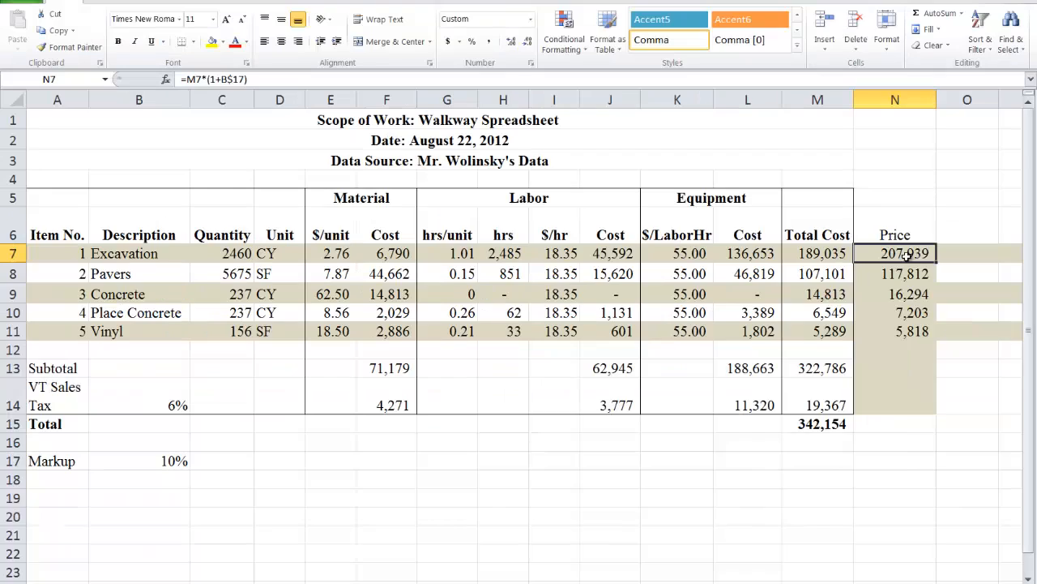
{"action": "right_click", "coordinate": [936, 290]}
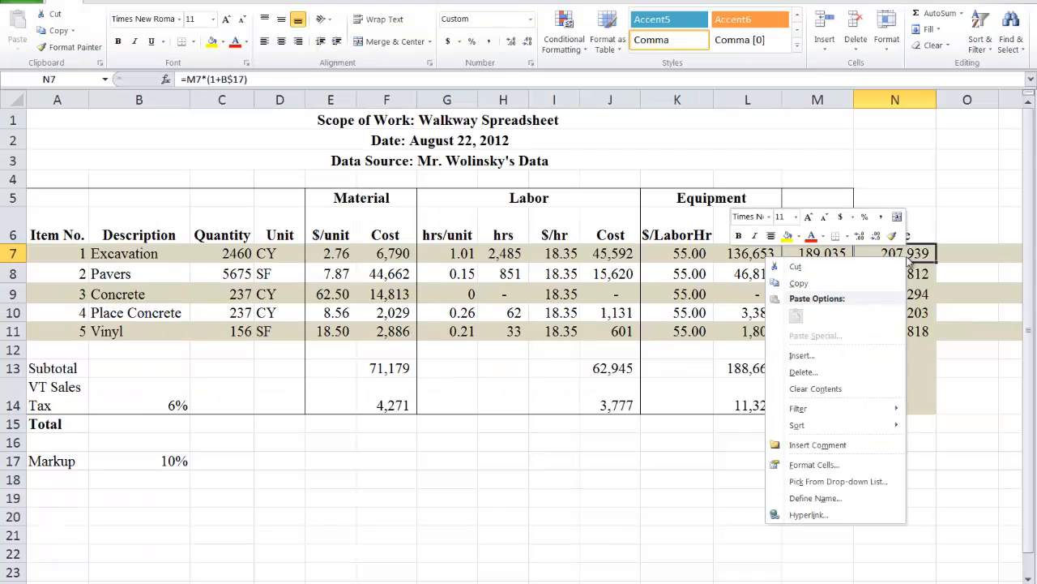
{"action": "left_click", "coordinate": [799, 284]}
{"action": "left_click", "coordinate": [984, 257]}
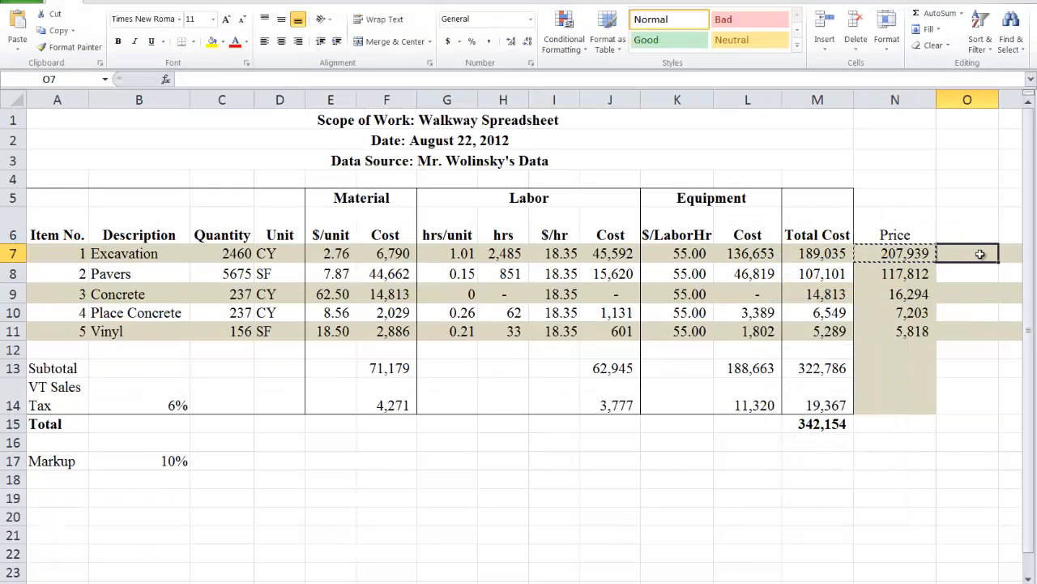
{"action": "right_click", "coordinate": [983, 257]}
{"action": "left_click", "coordinate": [856, 313]}
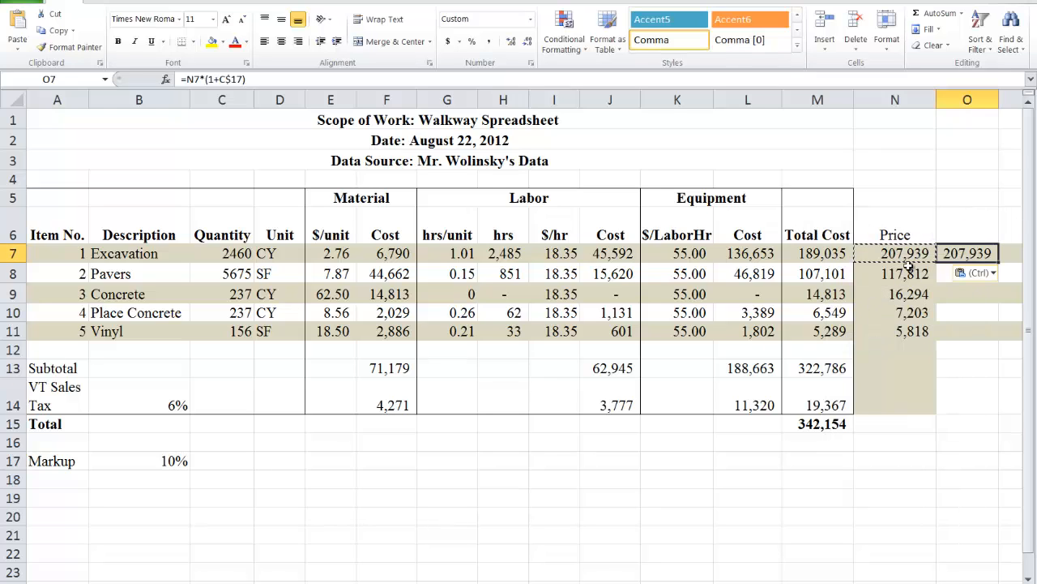
{"action": "key", "text": "Escape"}
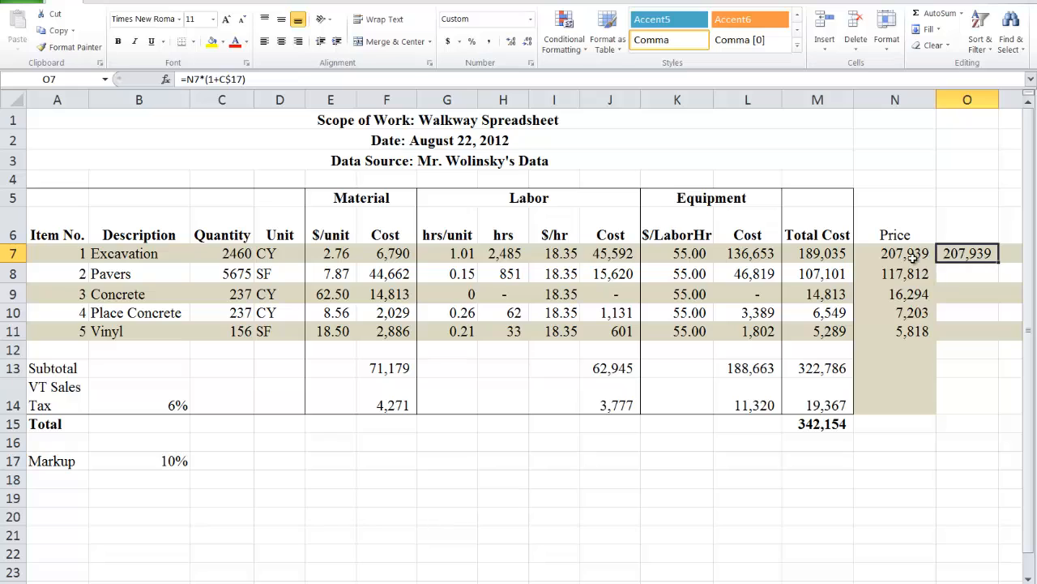
Compare the formulas in N7 and O7, checking how the total cost and markup references shift between columns
{"action": "left_click", "coordinate": [912, 255]}
{"action": "left_click", "coordinate": [992, 256]}
{"action": "left_click", "coordinate": [909, 254]}
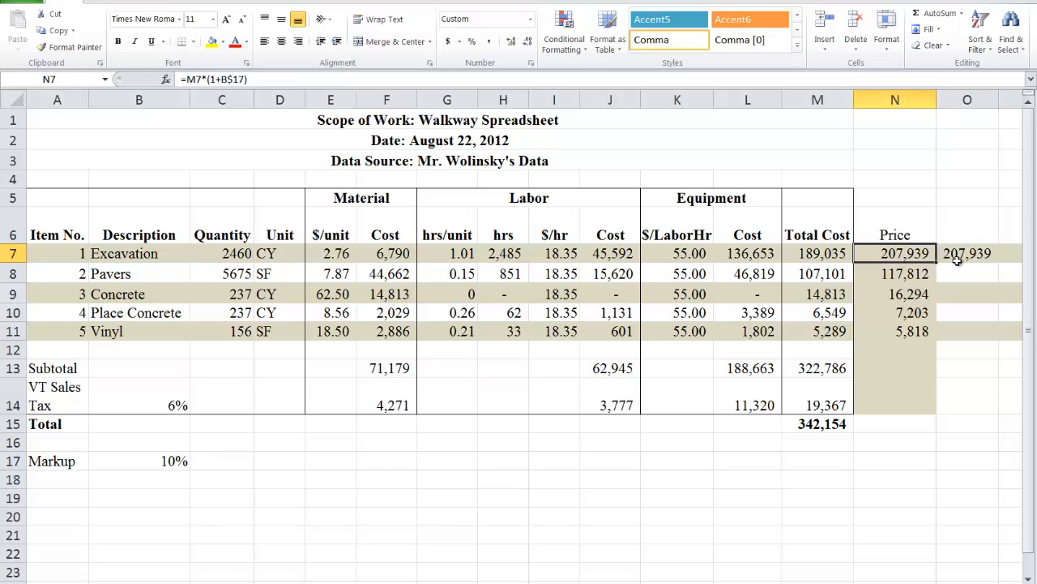
{"action": "left_click", "coordinate": [961, 258]}
{"action": "left_click", "coordinate": [911, 256]}
{"action": "left_click", "coordinate": [943, 254]}
{"action": "left_click", "coordinate": [928, 255]}
{"action": "double_click", "coordinate": [959, 256]}
{"action": "left_click", "coordinate": [973, 254]}
{"action": "type", "text": "N7*N7(1+C$17"}
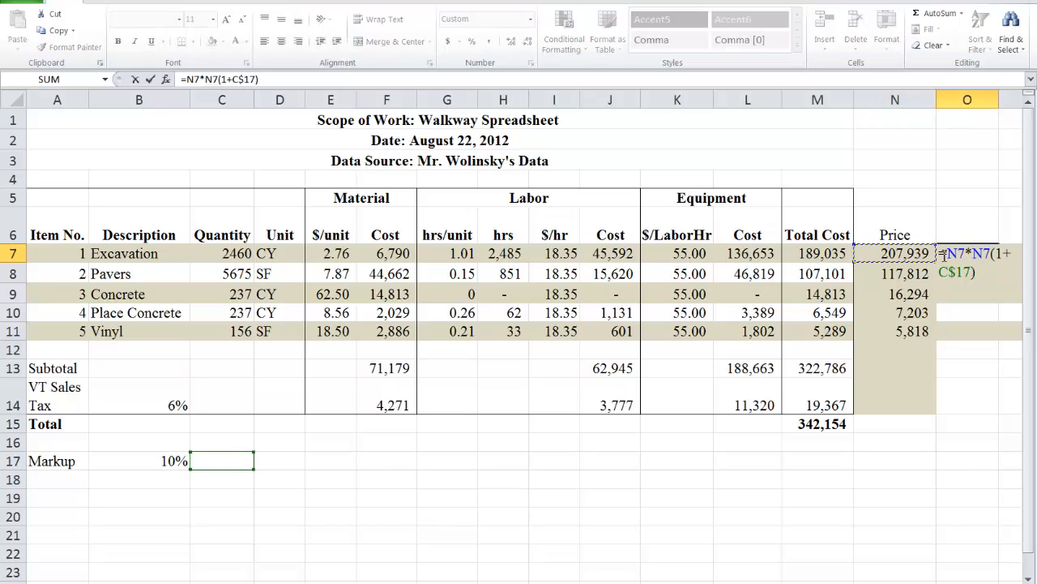
{"action": "key", "text": "Escape"}
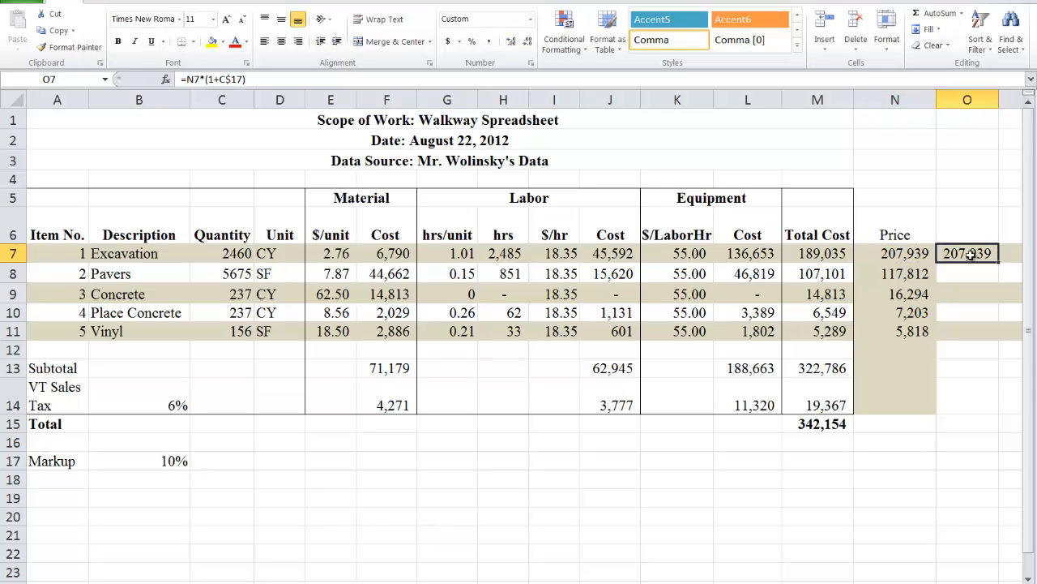
Clear the copied price formula from O7
{"action": "left_click", "coordinate": [922, 254]}
{"action": "left_click", "coordinate": [959, 254]}
{"action": "key", "text": "Delete"}
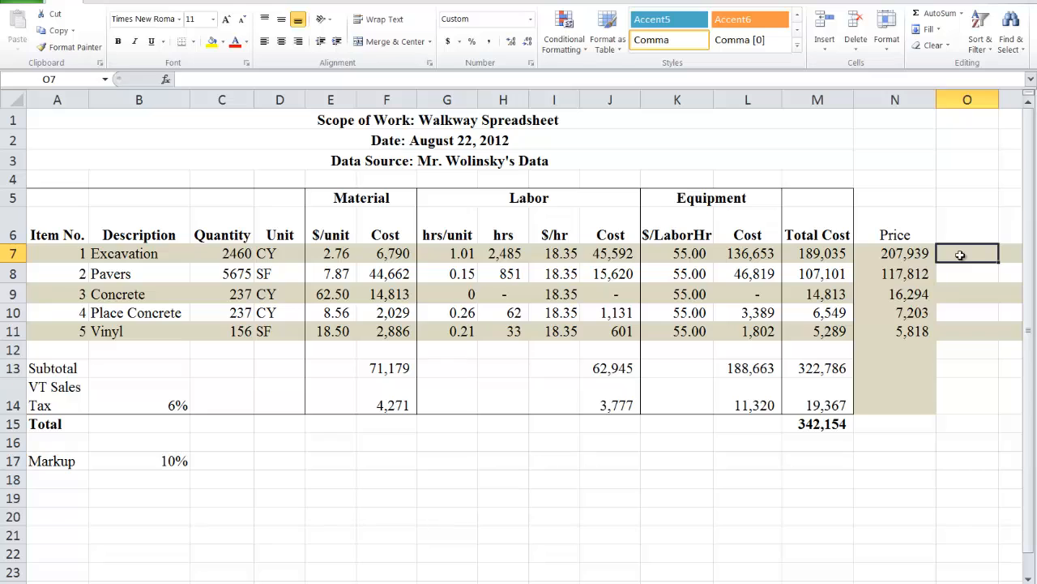
Set the markup rate in B17 to 25%
{"action": "left_click", "coordinate": [166, 456]}
{"action": "type", "text": ".25"}
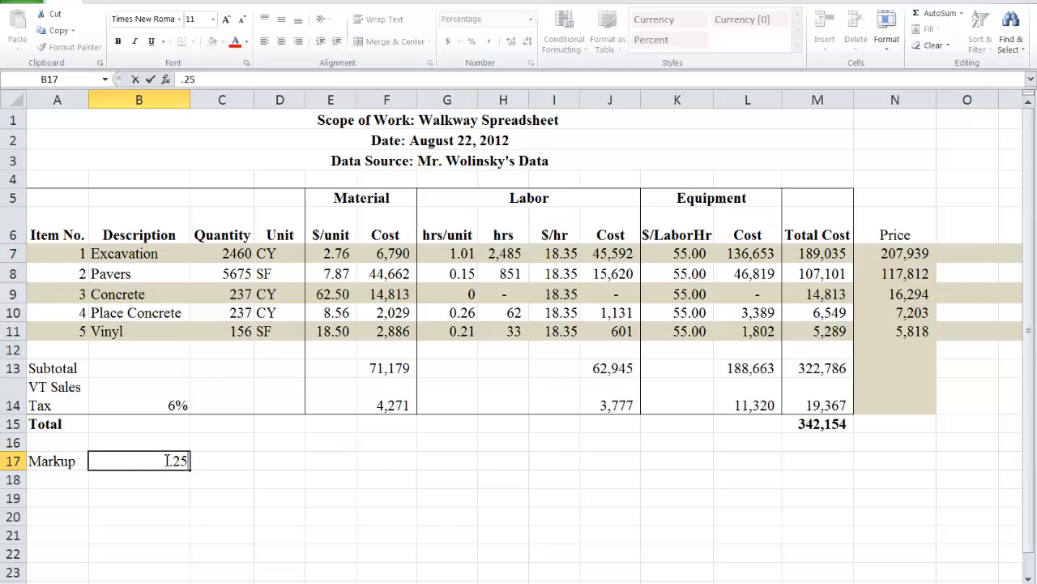
{"action": "key", "text": "Return"}
Set the markup rate in B17 to 5%
{"action": "left_click", "coordinate": [164, 460]}
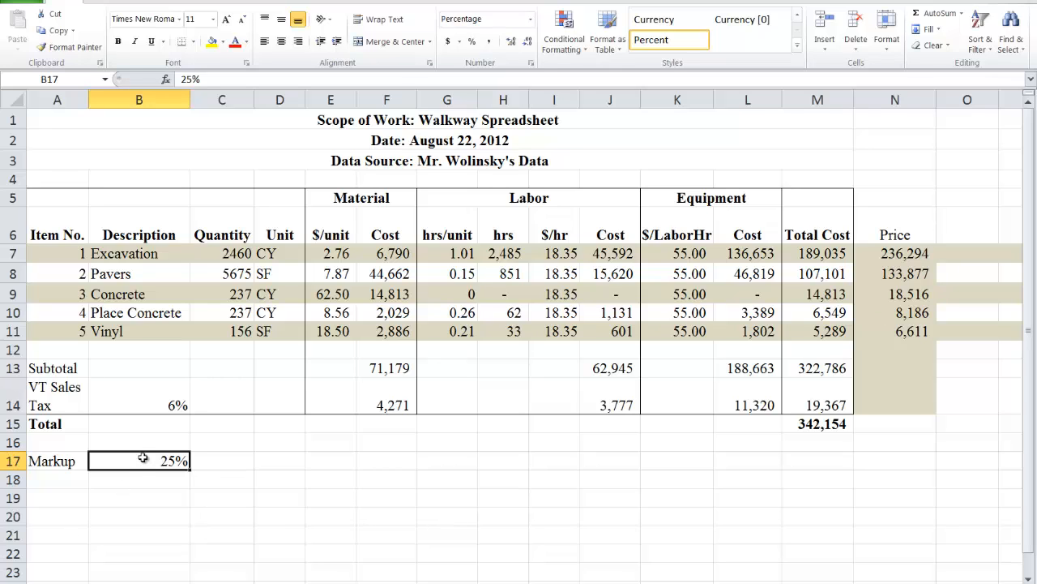
{"action": "type", "text": ".05"}
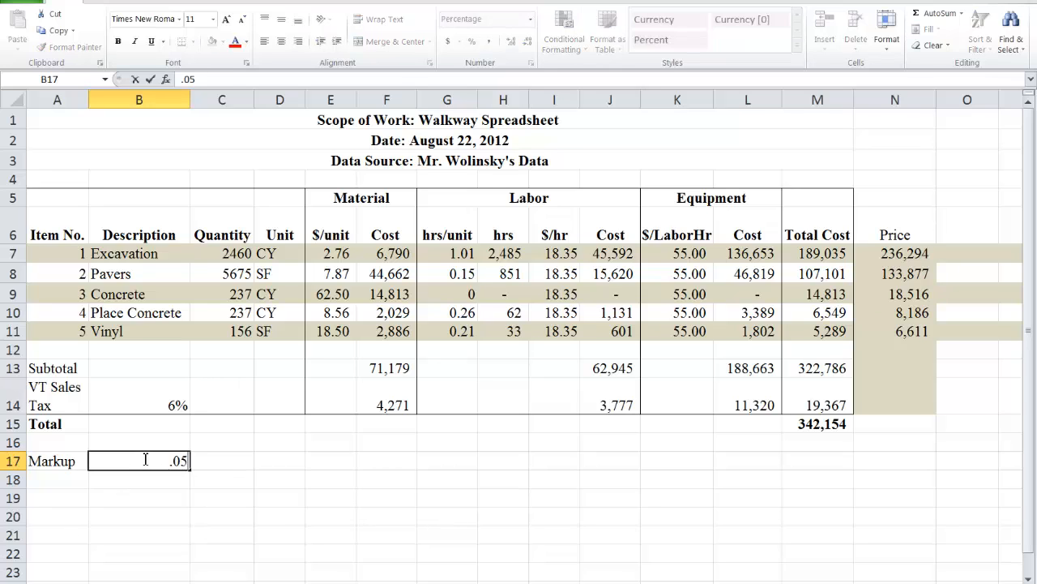
{"action": "key", "text": "Return"}
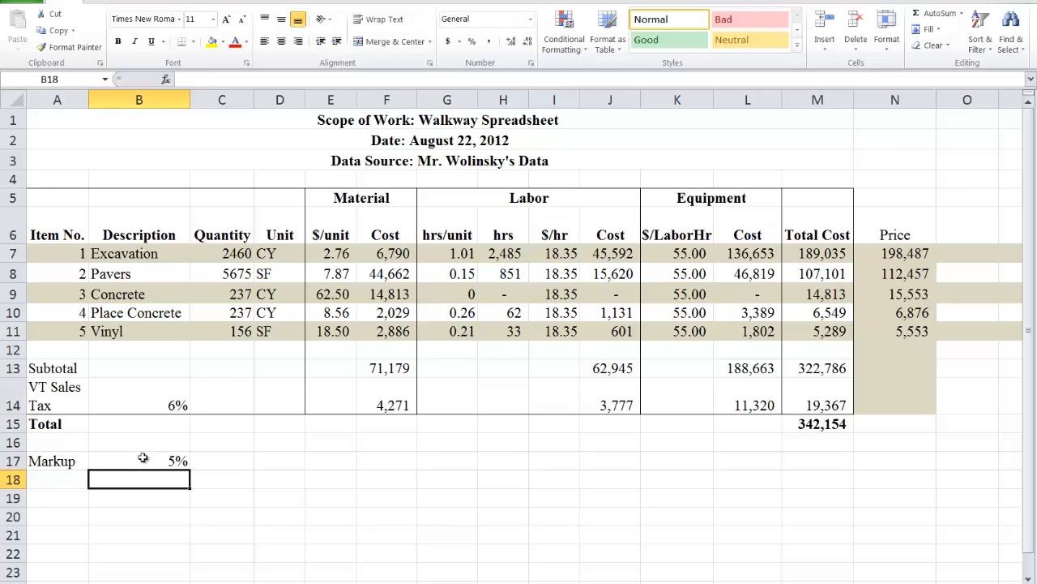
{"action": "left_click", "coordinate": [143, 458]}
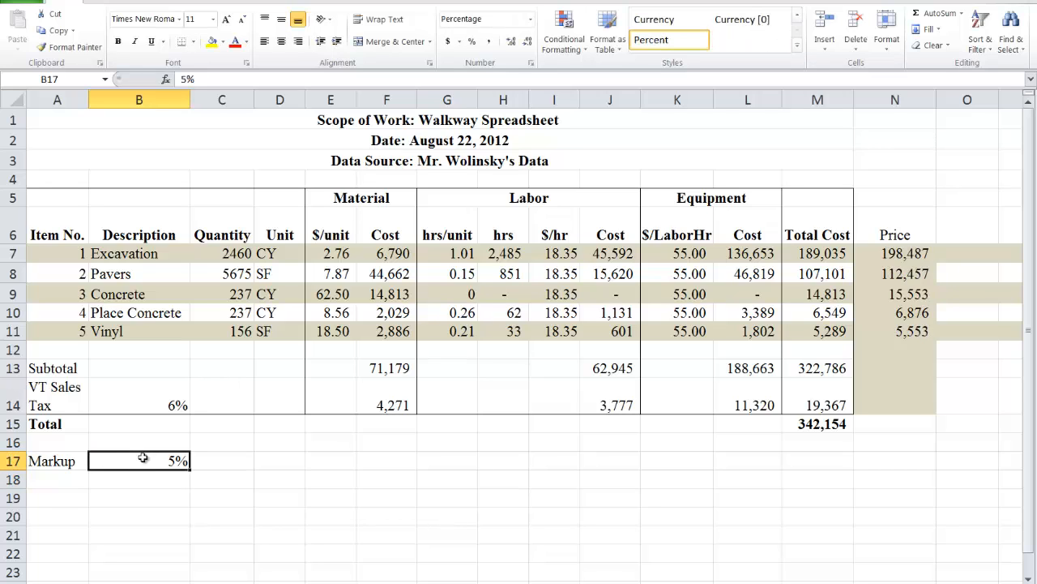